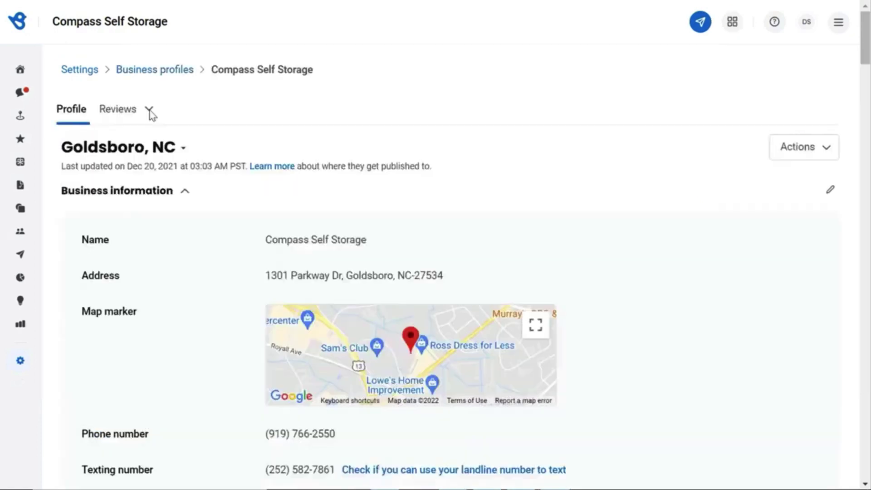
Show Compass Self Storage's review widget settings with the widget type list (Slider, Badge, Certificate badge, Rotating, Grid).
{"action": "left_click", "coordinate": [148, 112]}
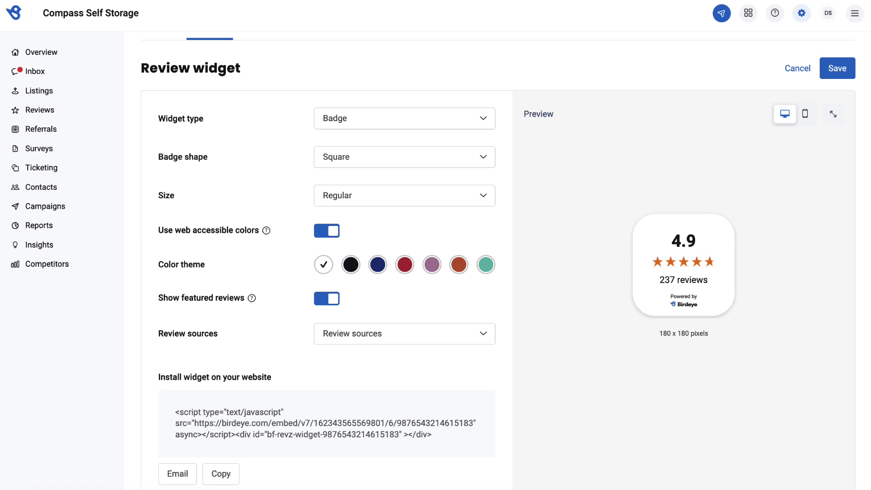
{"action": "left_click", "coordinate": [404, 119]}
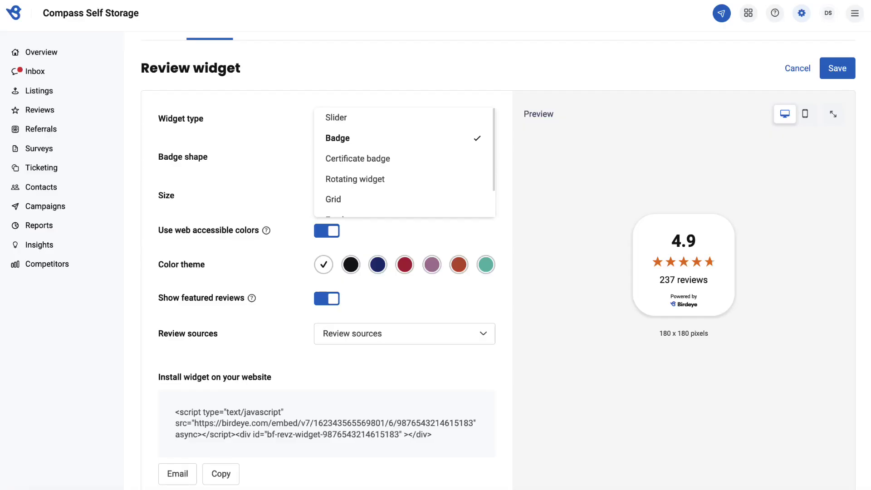
{"action": "scroll", "coordinate": [405, 162], "scroll_direction": "down", "scroll_amount": 1}
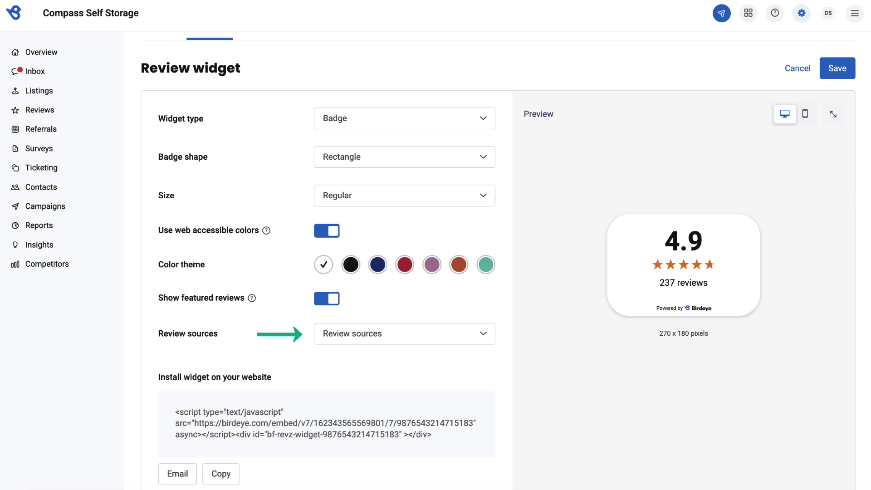
Exclude Dex Knows from the badge's review sources, leaving 7 of 8 sources included.
{"action": "left_click", "coordinate": [482, 334]}
{"action": "left_click", "coordinate": [410, 431]}
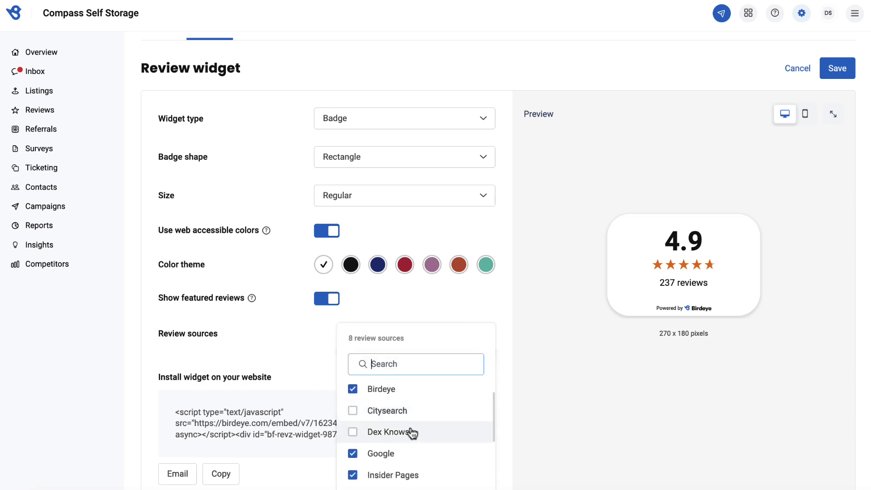
{"action": "left_click", "coordinate": [428, 474]}
{"action": "key", "text": "Escape"}
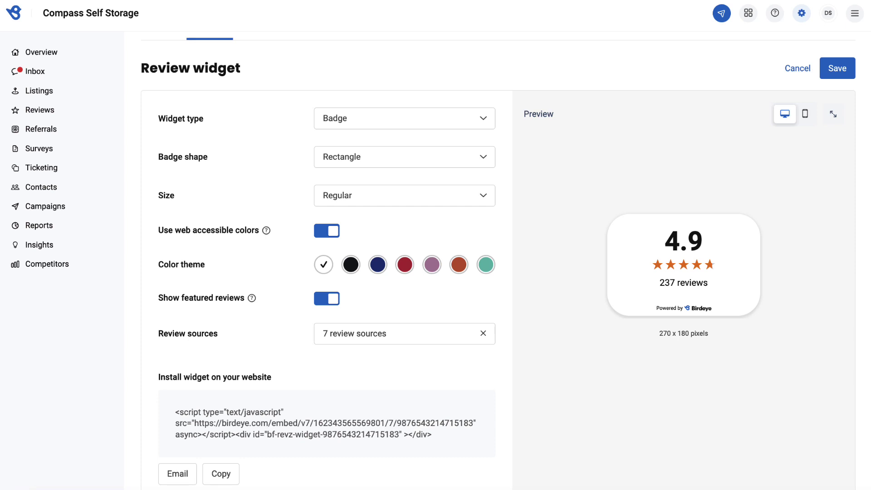
{"action": "key", "text": "Return"}
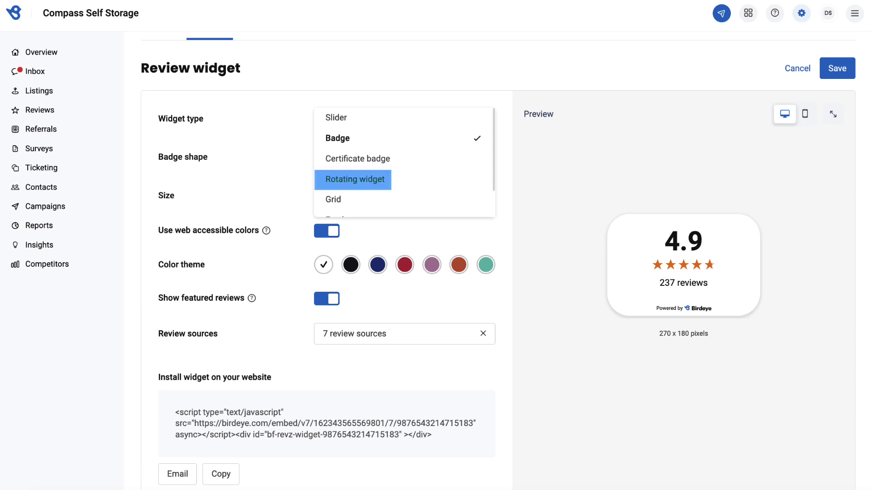
Make the widget a 'Review us on Google' button, previewed at 300 x 80 pixels with 4.9 stars.
{"action": "key", "text": "Return"}
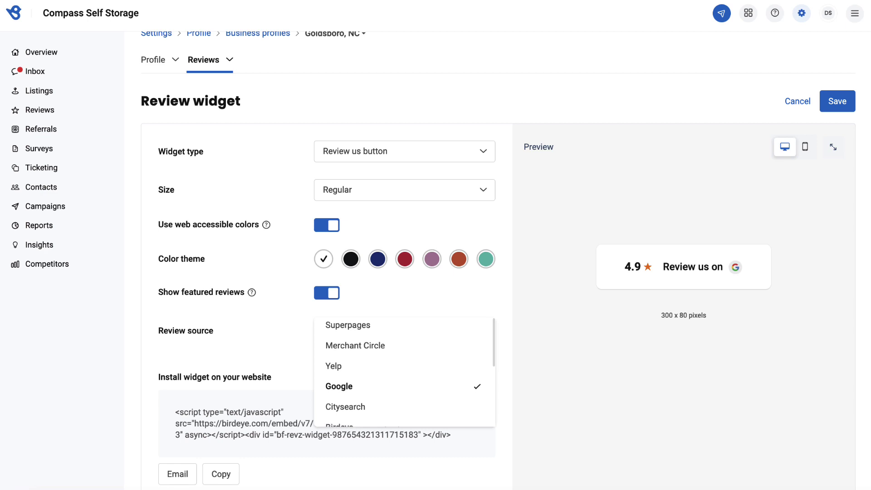
{"action": "scroll", "coordinate": [404, 370], "scroll_direction": "down", "scroll_amount": 2}
{"action": "scroll", "coordinate": [405, 371], "scroll_direction": "down", "scroll_amount": 2}
{"action": "scroll", "coordinate": [405, 371], "scroll_direction": "down", "scroll_amount": 1}
{"action": "scroll", "coordinate": [405, 371], "scroll_direction": "down", "scroll_amount": 1}
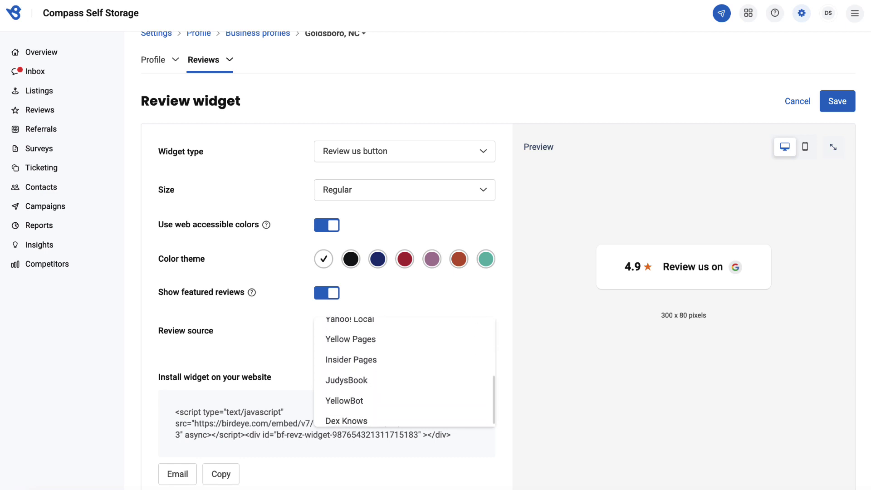
{"action": "scroll", "coordinate": [405, 371], "scroll_direction": "up", "scroll_amount": 1}
{"action": "scroll", "coordinate": [405, 371], "scroll_direction": "up", "scroll_amount": 3}
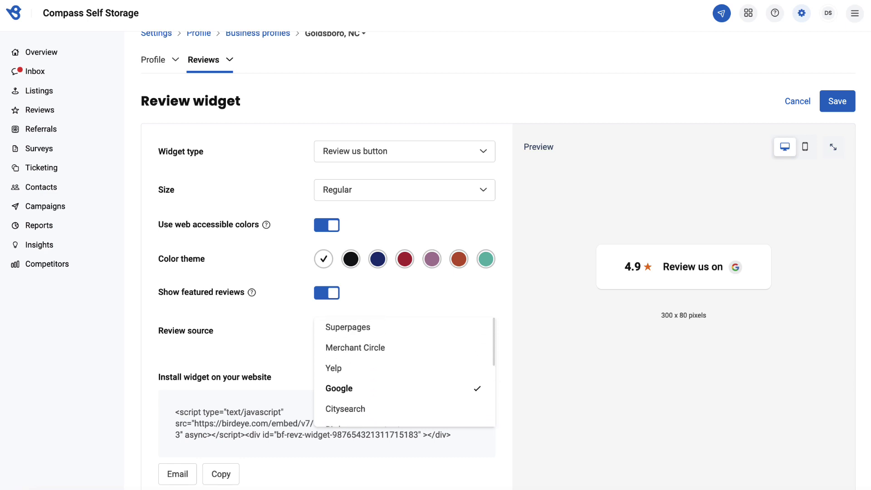
Keep Google as the button's review source and leave its install code generated.
{"action": "key", "text": "Escape"}
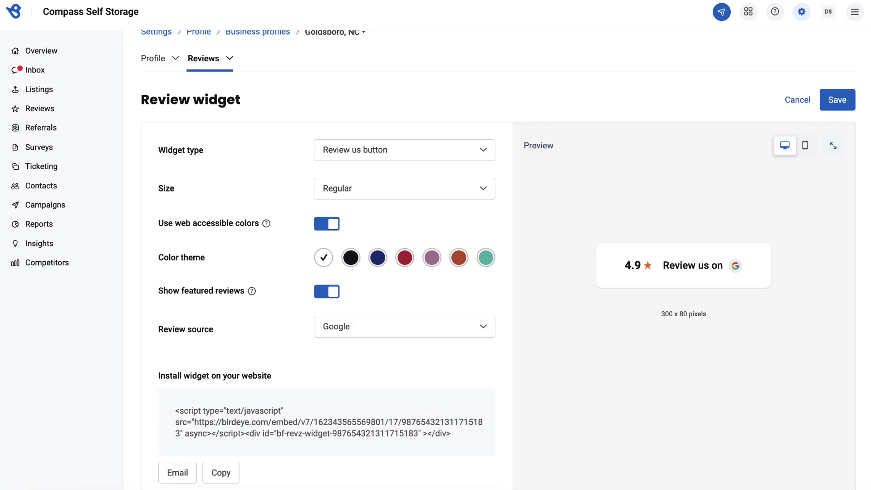